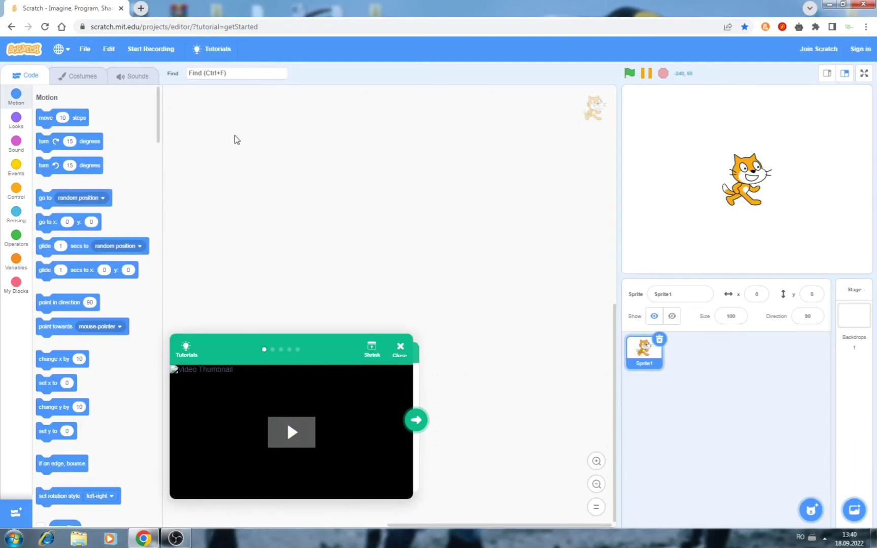
- Select the Scratch page's web address in the browser bar, then leave it unedited
click(272, 26)
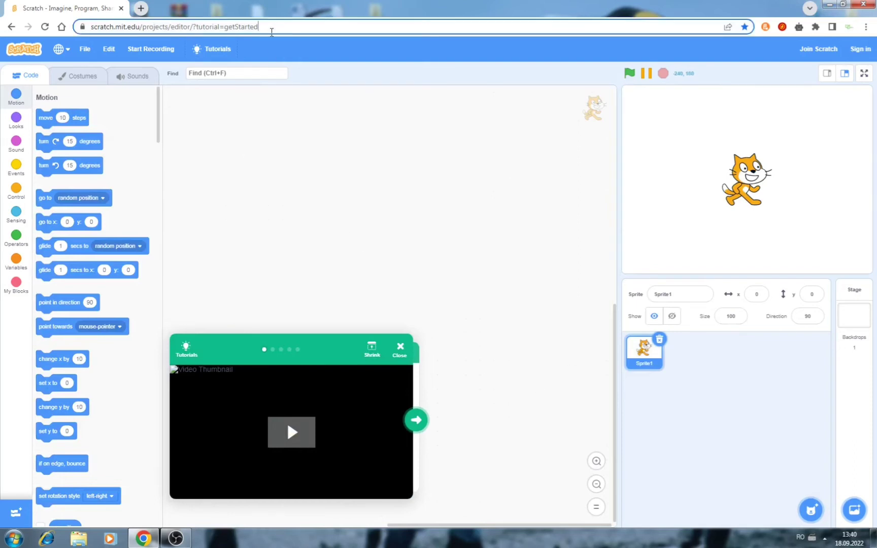
click(110, 28)
key(ctrl+a)
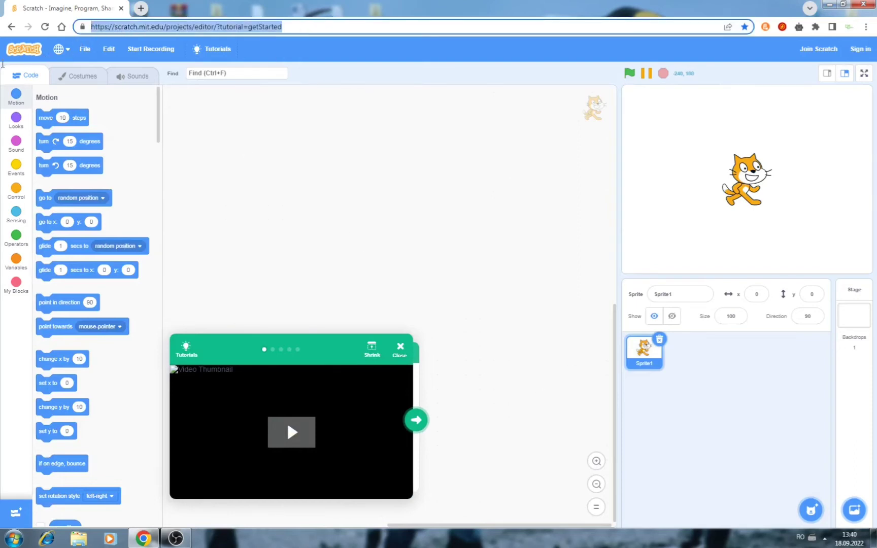
click(356, 192)
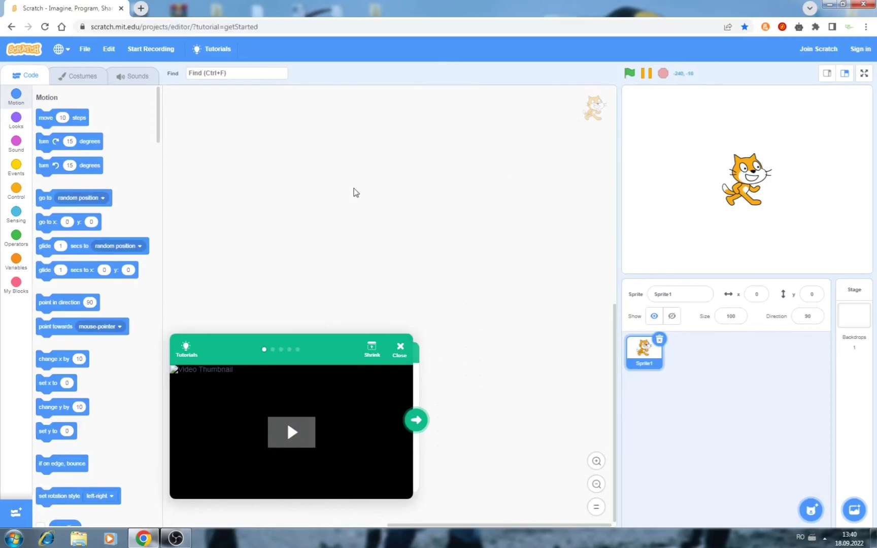
- Dismiss the getting-started tutorial video and show the File menu's project options
click(400, 350)
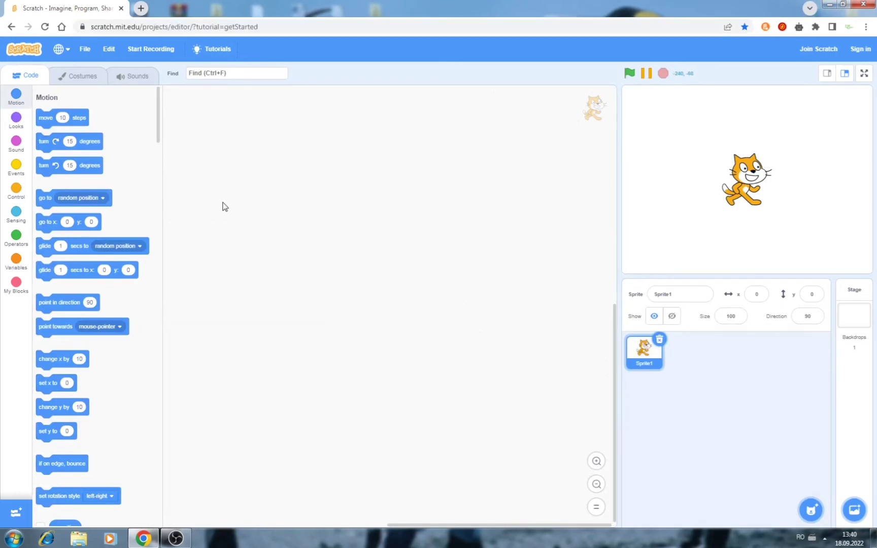
click(86, 49)
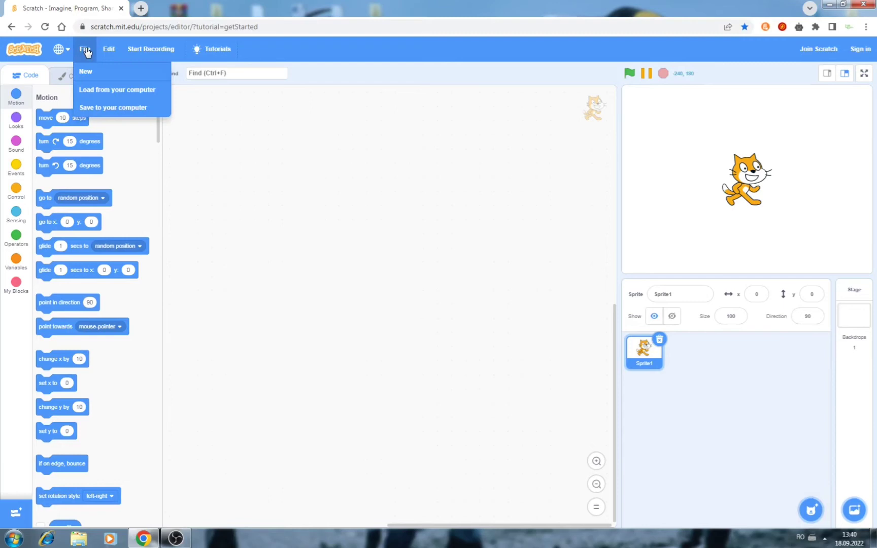
- Load from computer, browse to Descărcări and select the My Little Pony .sb3 project file
click(122, 90)
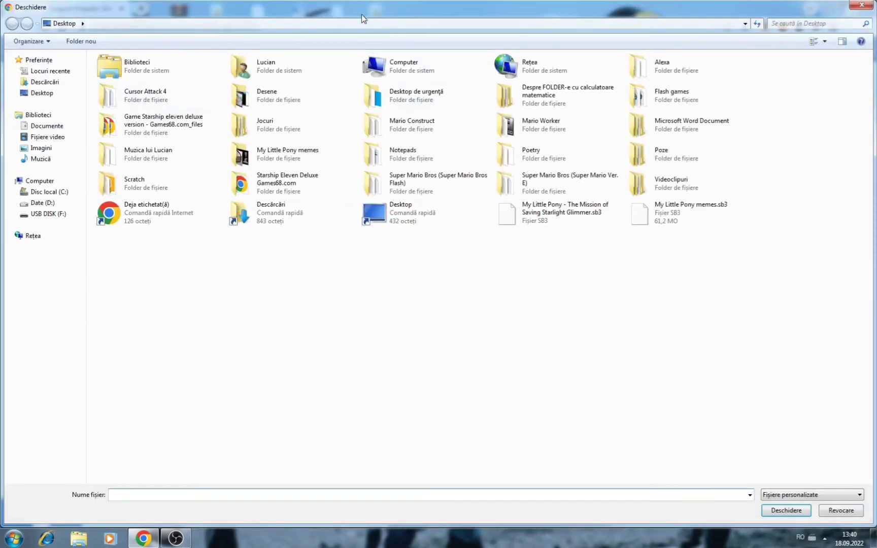
double_click(361, 15)
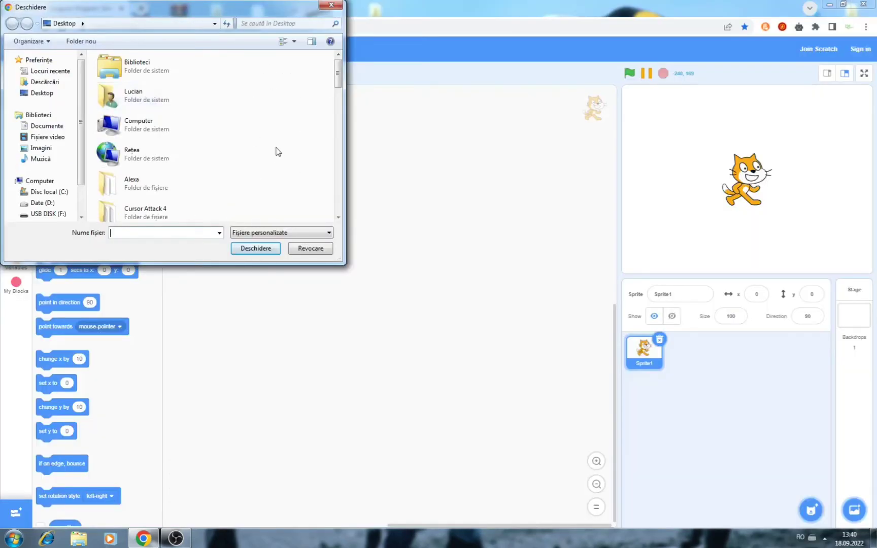
click(44, 81)
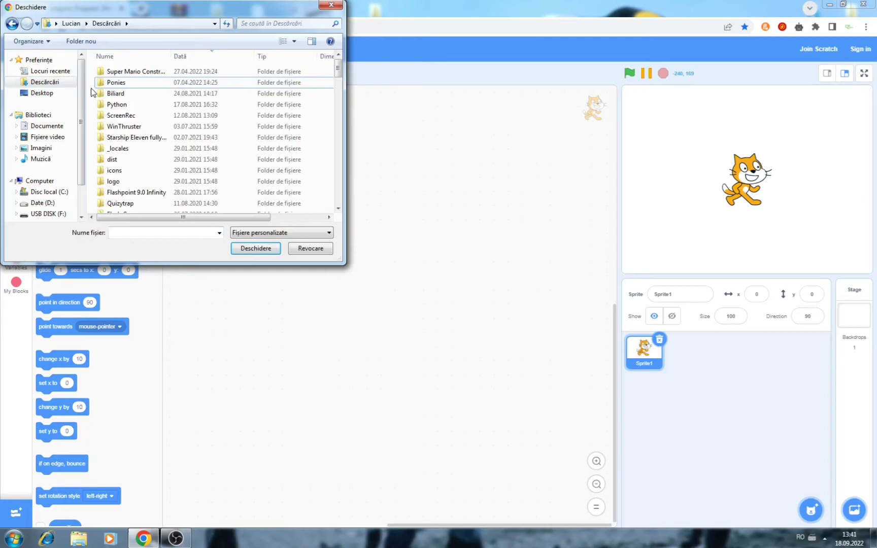
scroll(91, 87, down, 5)
scroll(91, 87, down, 4)
scroll(91, 88, down, 4)
scroll(92, 88, down, 4)
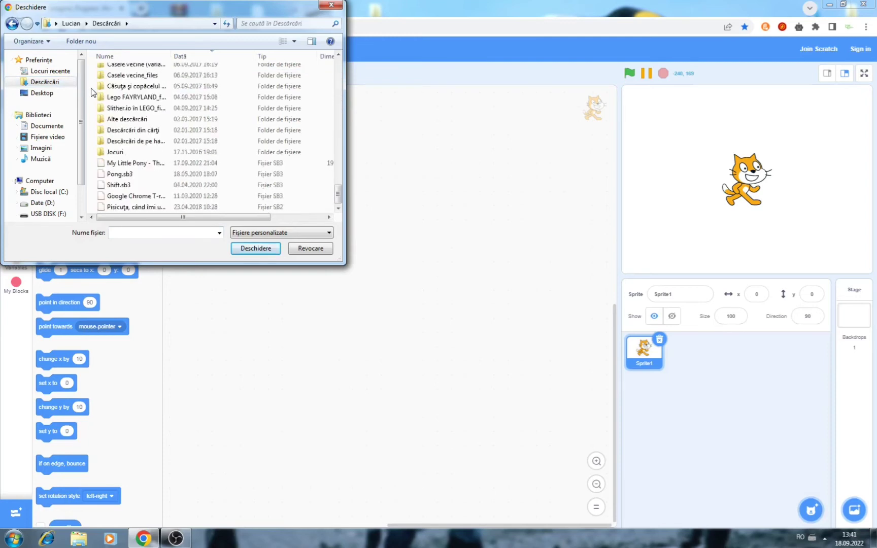
click(131, 163)
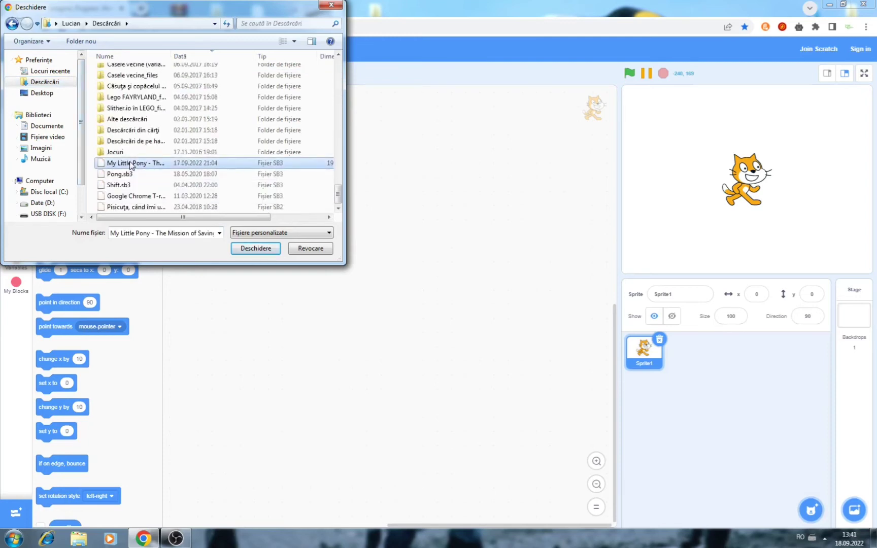
- Confirm Deschidere so the My Little Pony project loads into the editor
click(255, 248)
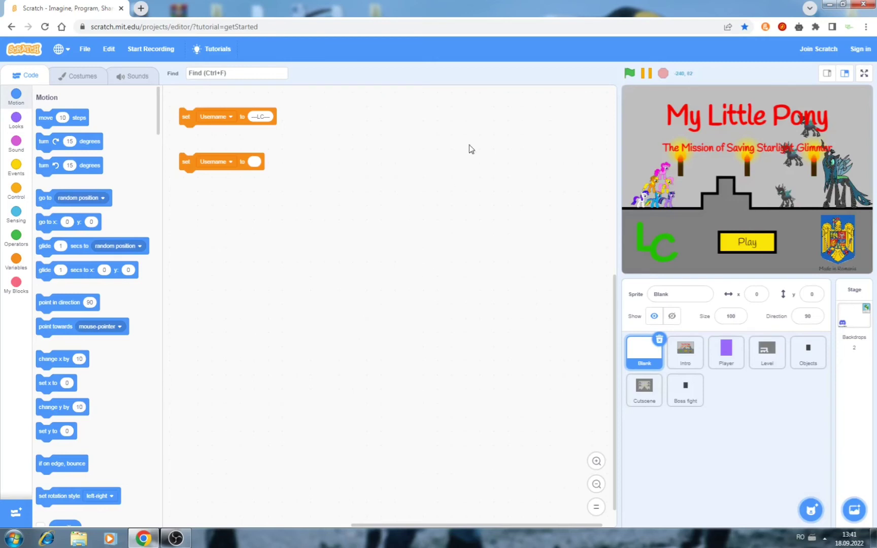
- Run the My Little Pony game with the green flag in full-screen mode
click(864, 73)
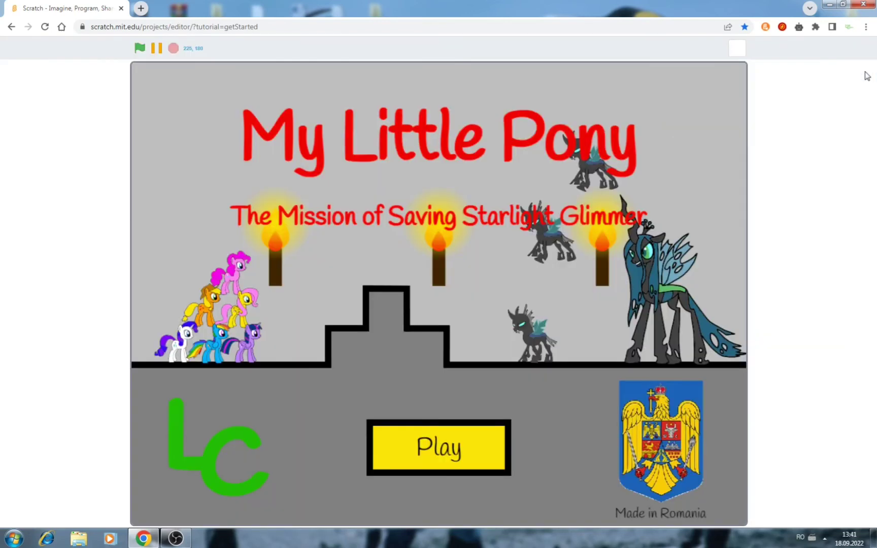
click(141, 49)
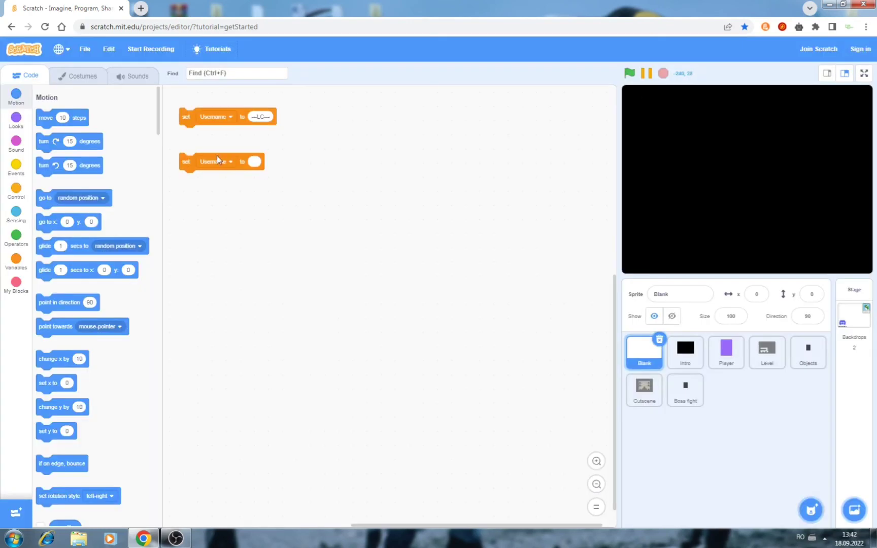
click(864, 73)
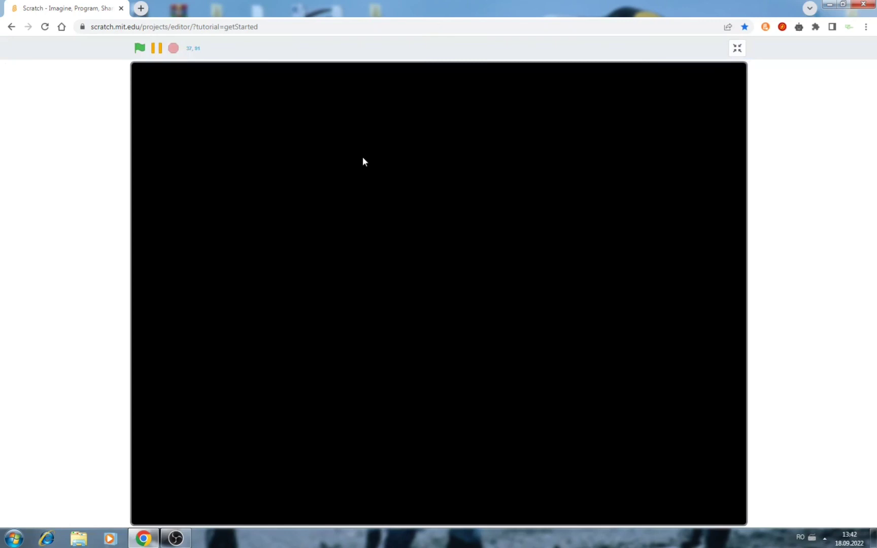